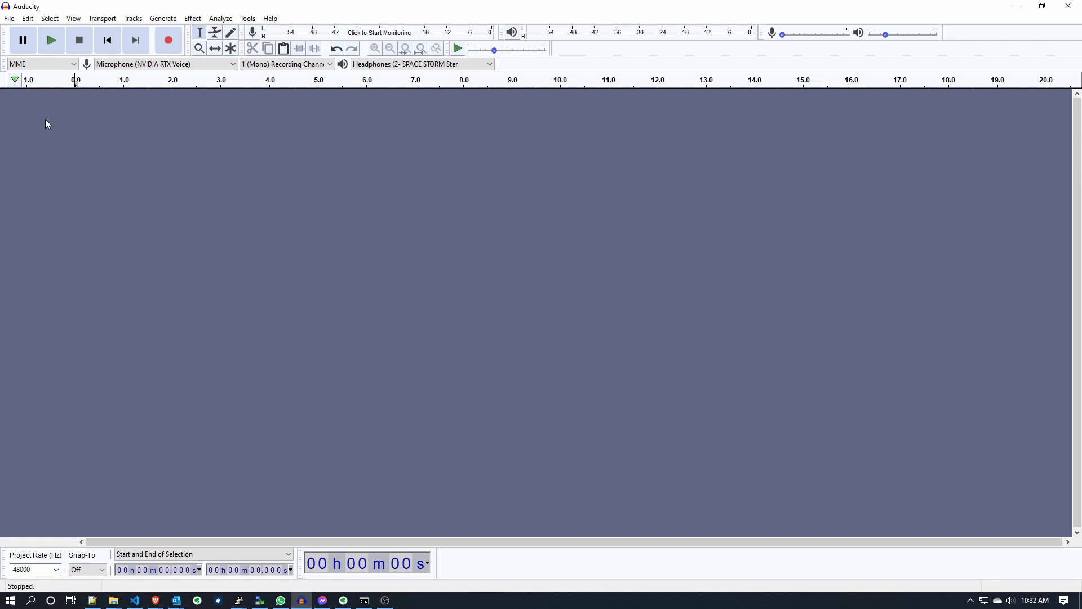
# Check the available project rates and the default sample rate in the Quality preferences without changing anything
pyautogui.click(57, 571)
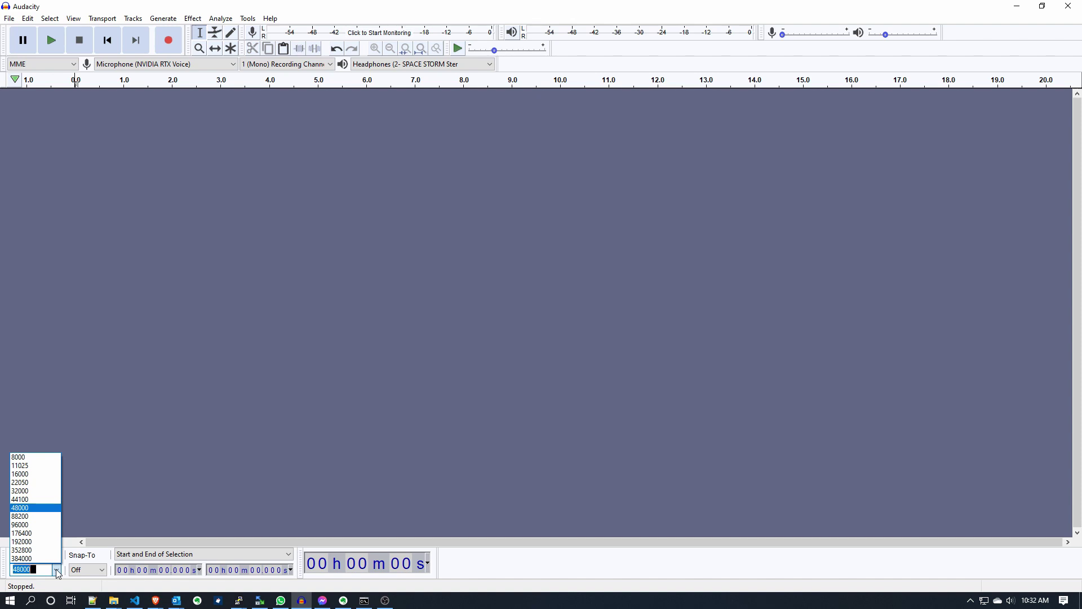
pyautogui.click(57, 570)
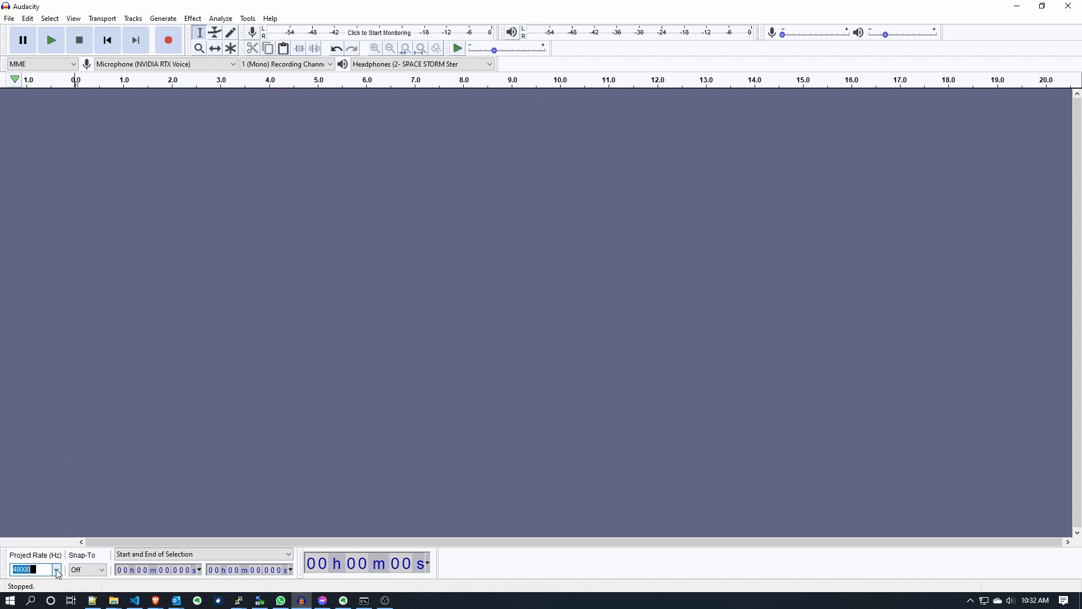
pyautogui.click(26, 19)
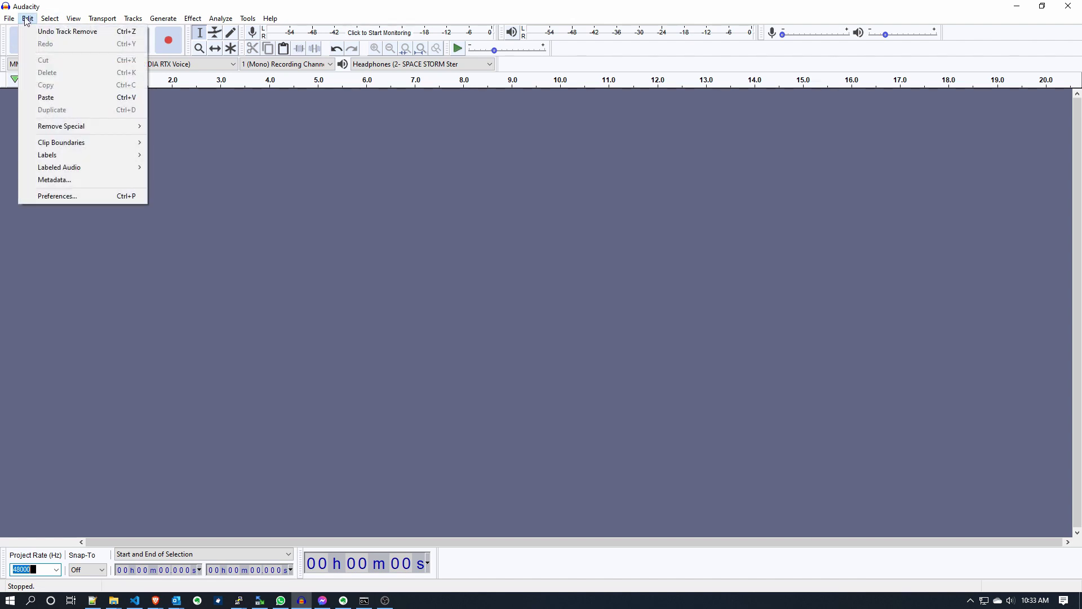
pyautogui.click(62, 195)
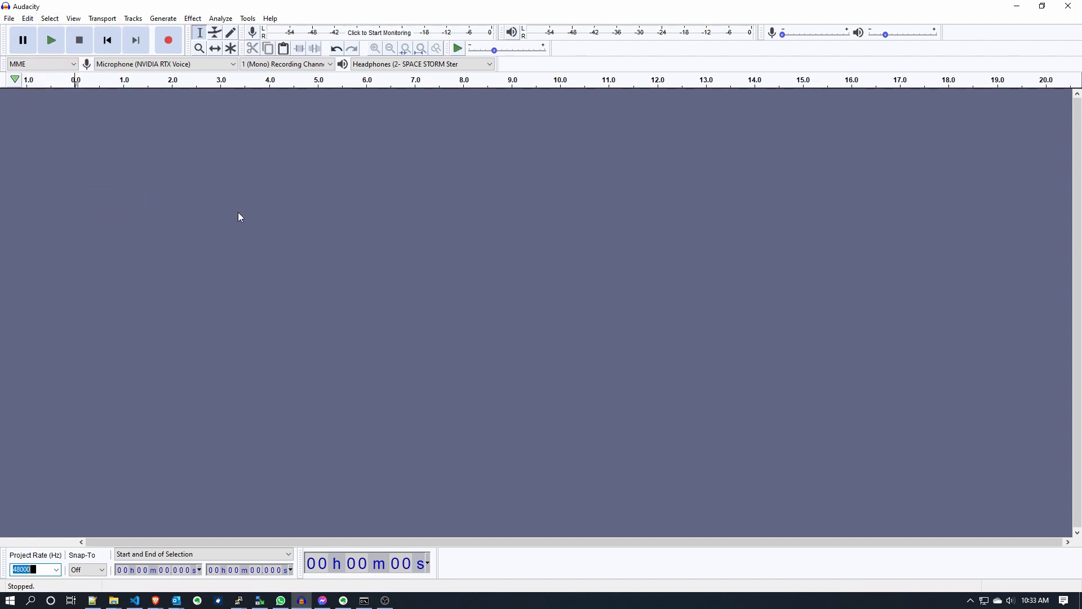
pyautogui.click(387, 224)
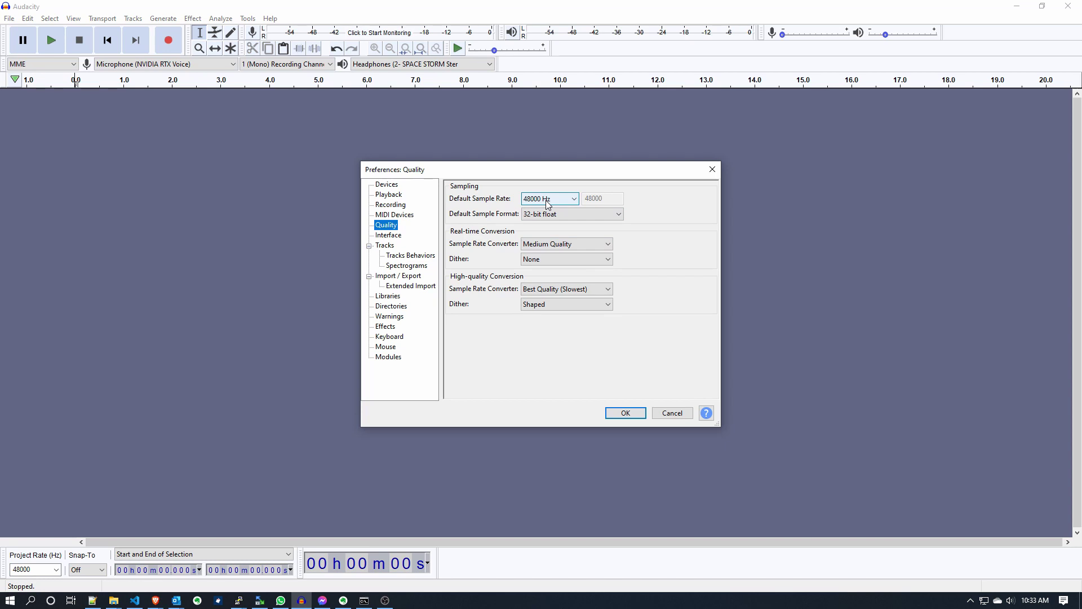
pyautogui.click(672, 414)
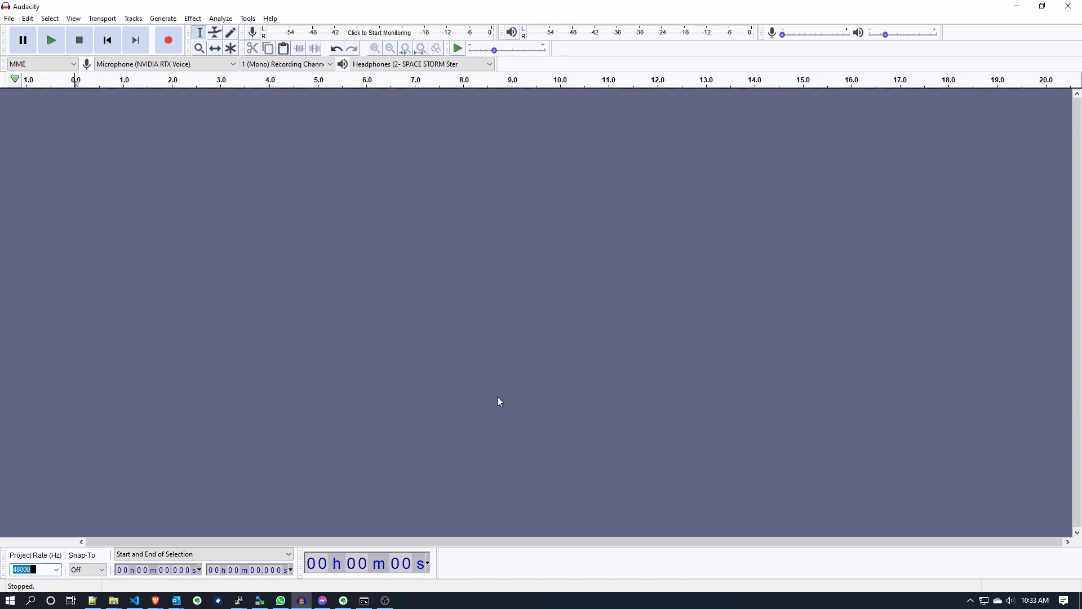
# Review the command steps of the Add_Mono_Select_Solo macro in the macro manager, then close it
pyautogui.click(194, 19)
pyautogui.click(213, 7)
pyautogui.click(232, 19)
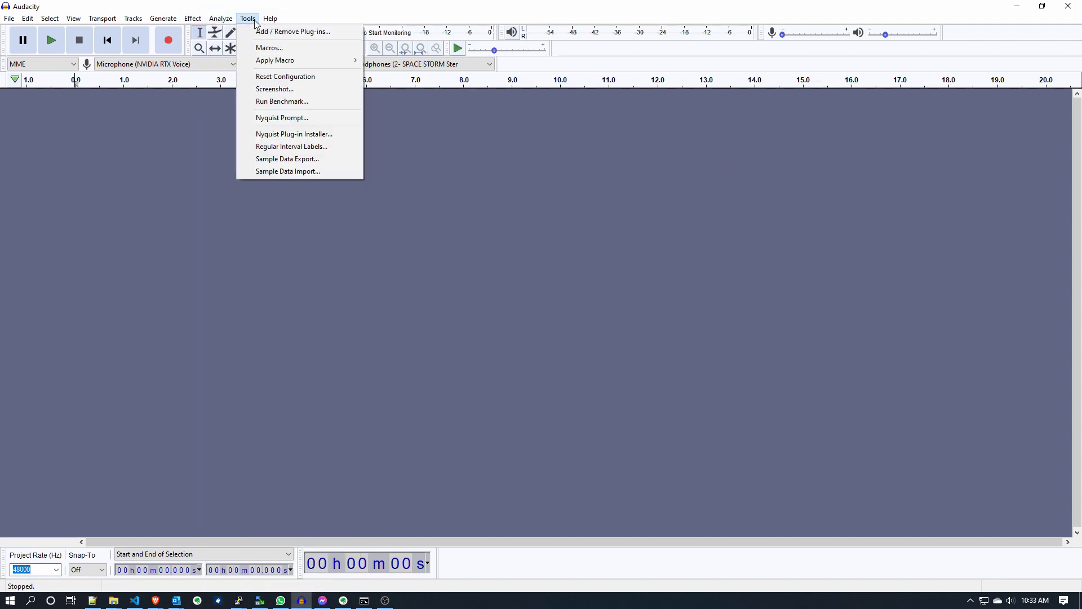
pyautogui.click(263, 49)
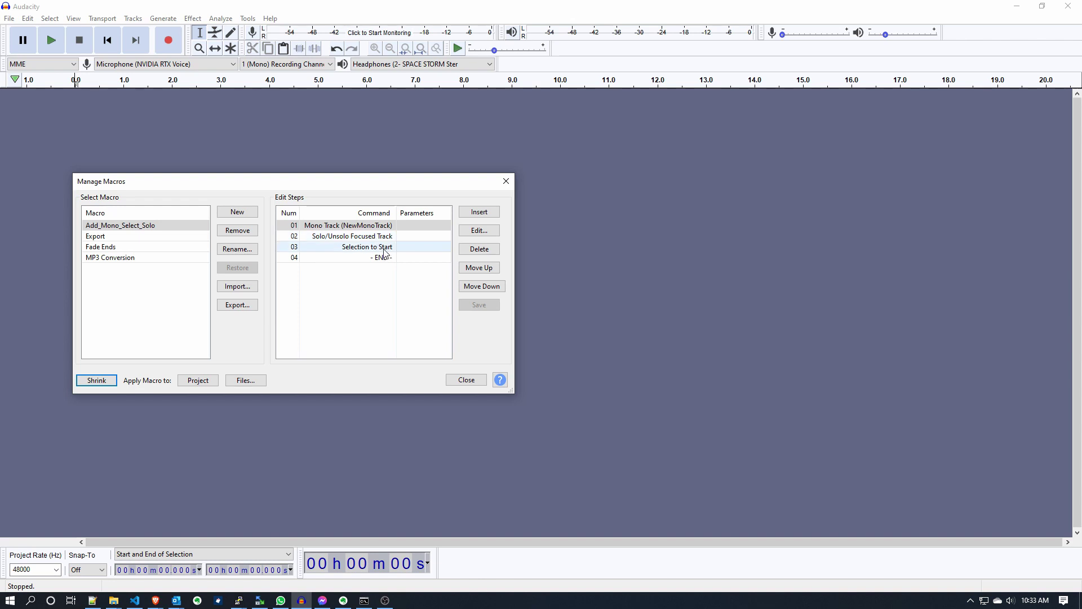
pyautogui.click(466, 380)
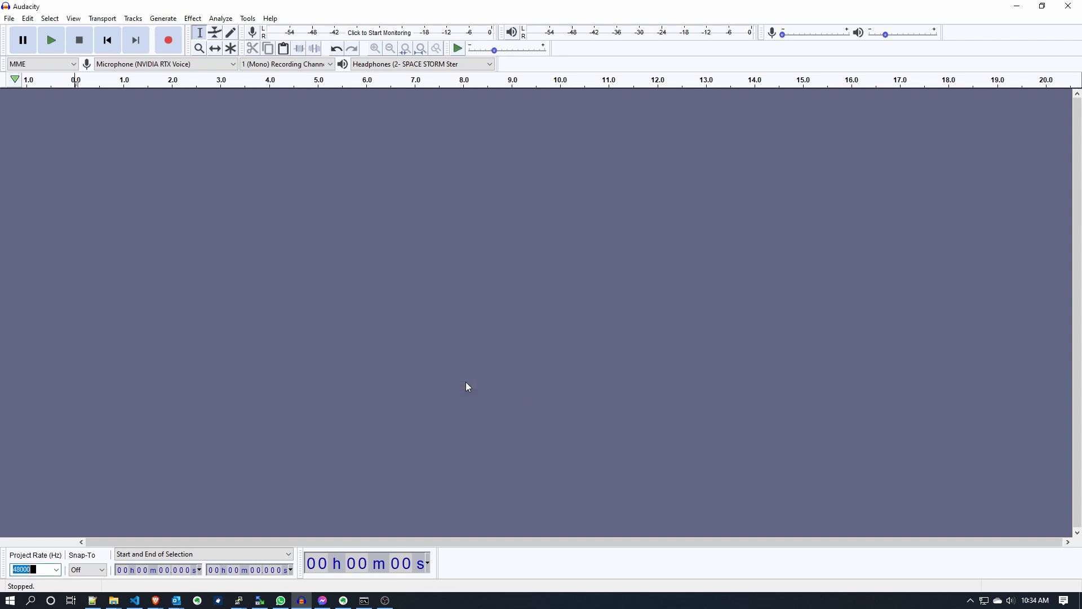
# Search the keyboard preferences for "mono" and check the key binding of the Add_Mono_Select_Solo macro, leaving it as is
pyautogui.click(27, 19)
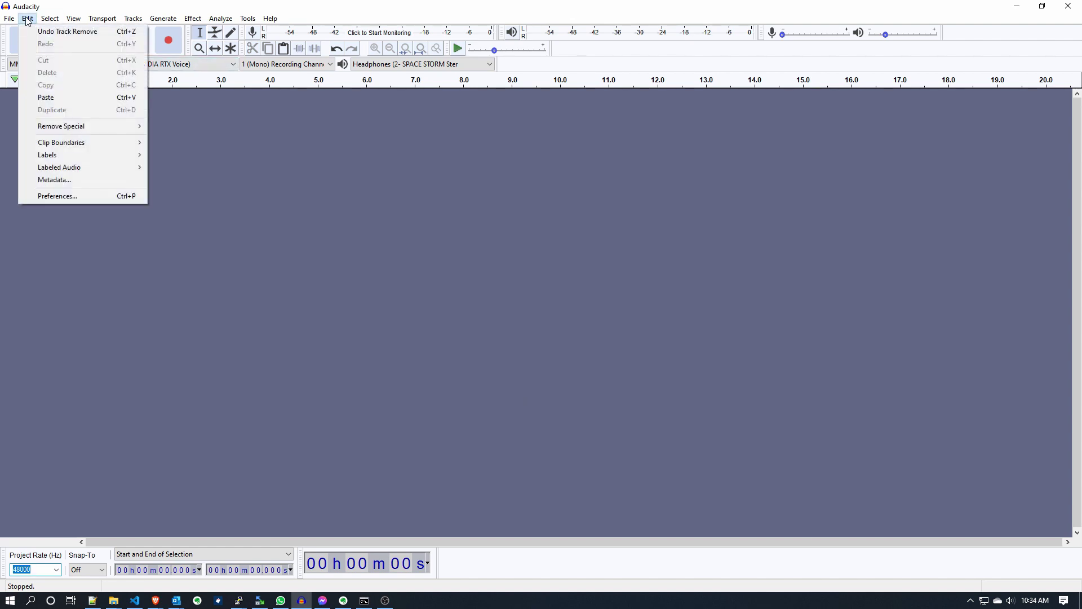
pyautogui.click(49, 197)
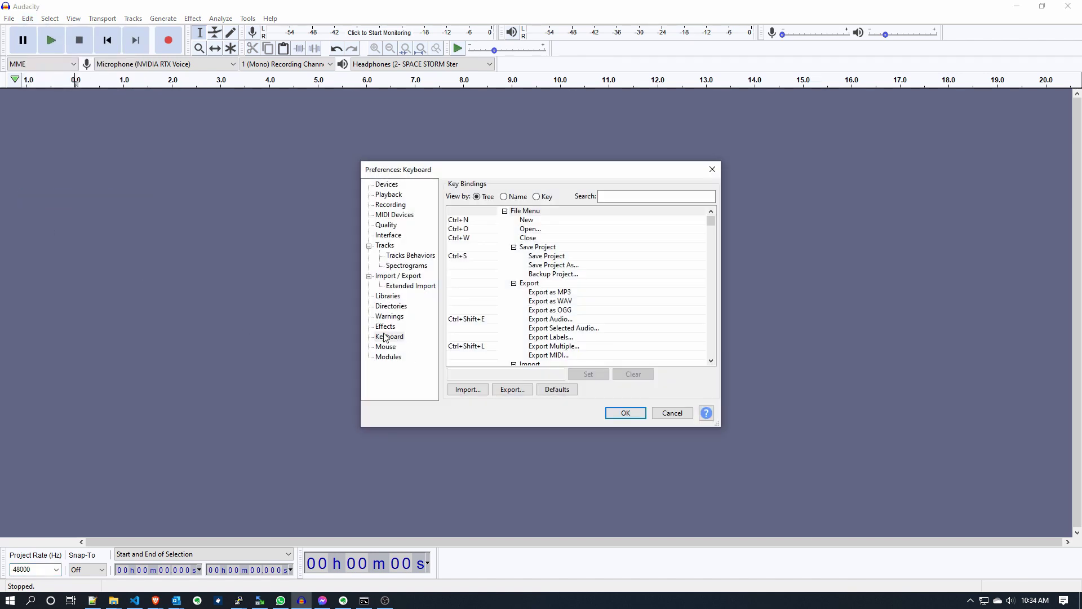
pyautogui.click(641, 194)
pyautogui.write('mono')
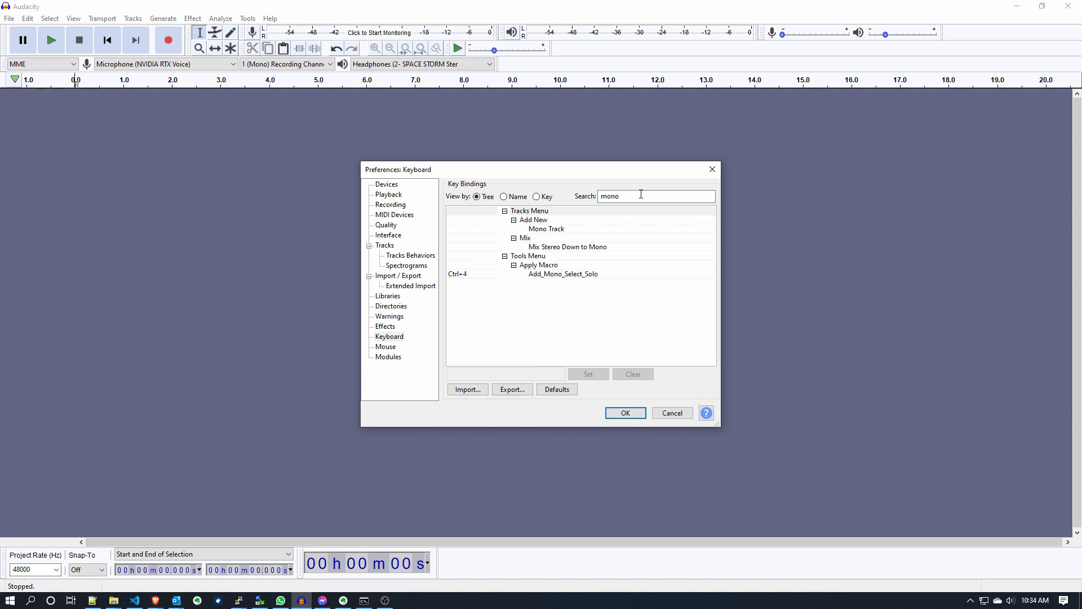
pyautogui.click(555, 276)
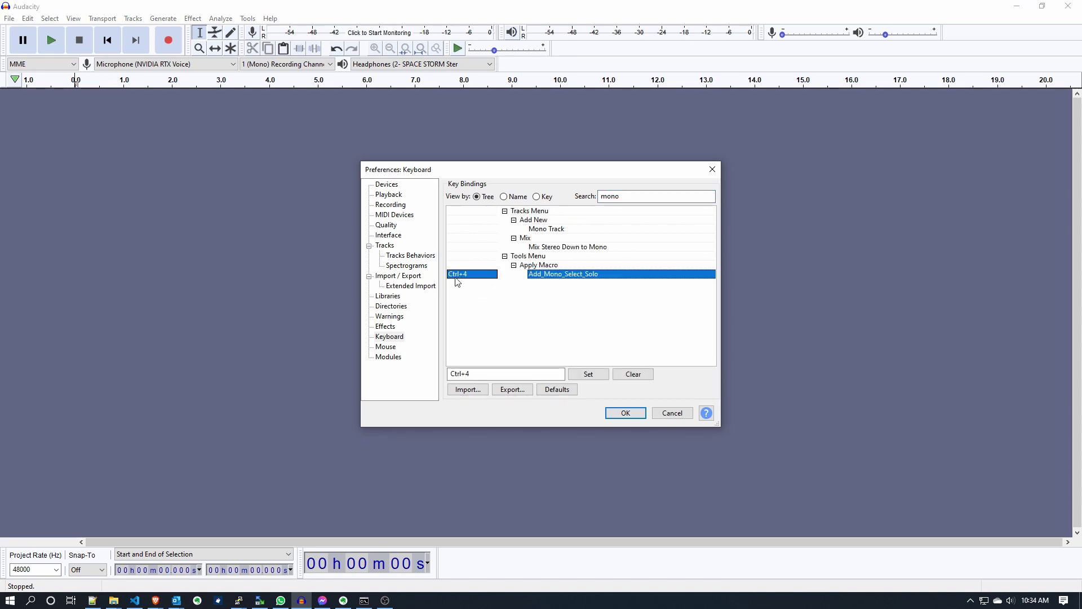
pyautogui.click(672, 414)
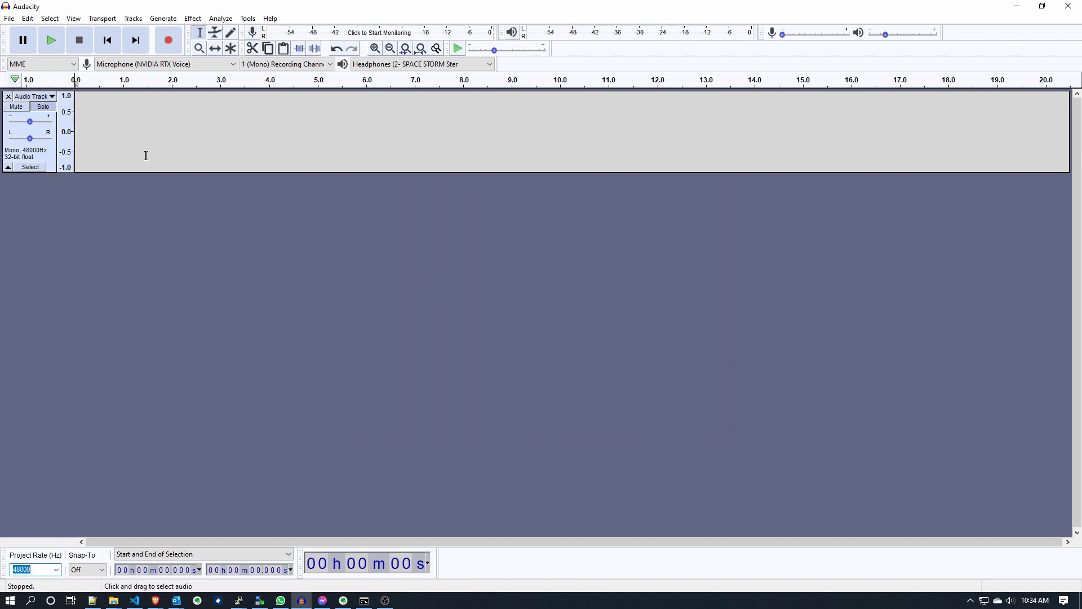
# Switch to Visual Studio Code, maximize its window and enlarge the terminal to read the numbered sentences for recording
pyautogui.click(47, 109)
pyautogui.hotkey('alt', 'Tab')
pyautogui.moveTo(647, 93); pyautogui.dragTo(647, 106)
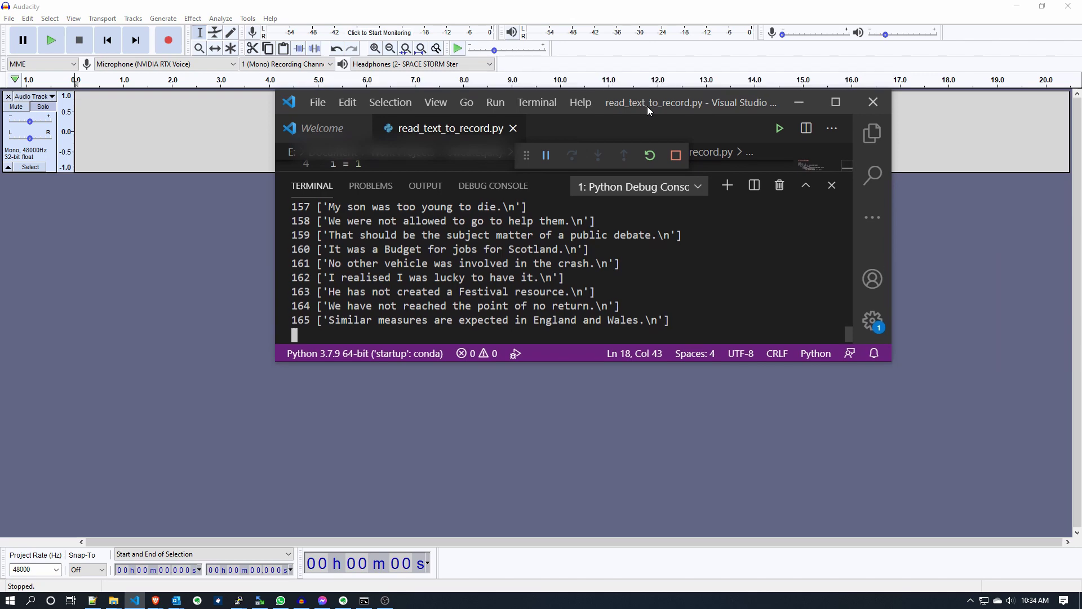
pyautogui.doubleClick(647, 106)
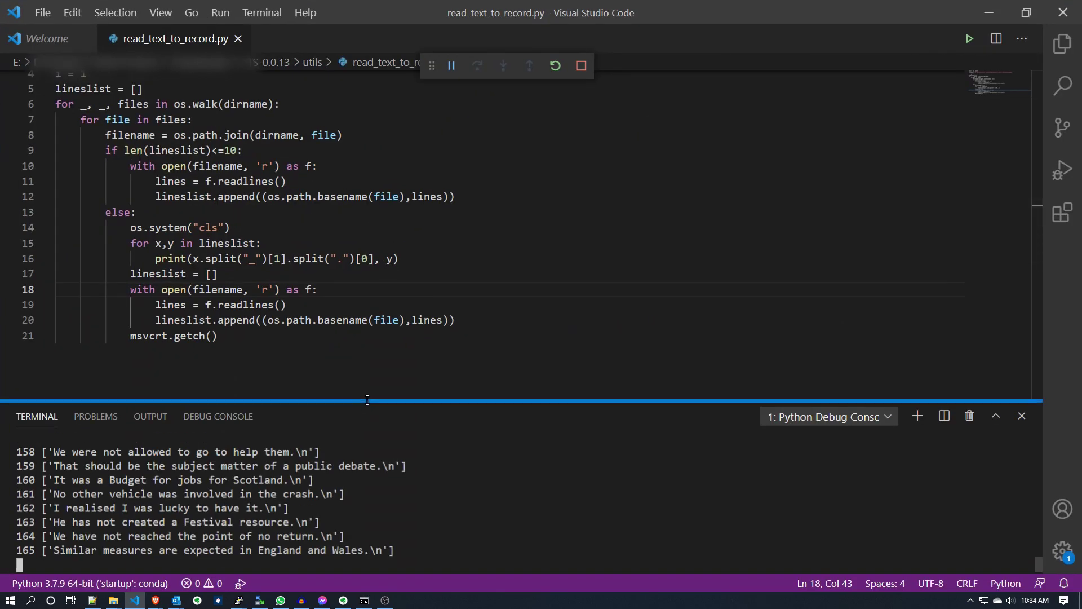
pyautogui.moveTo(367, 399); pyautogui.dragTo(316, 97)
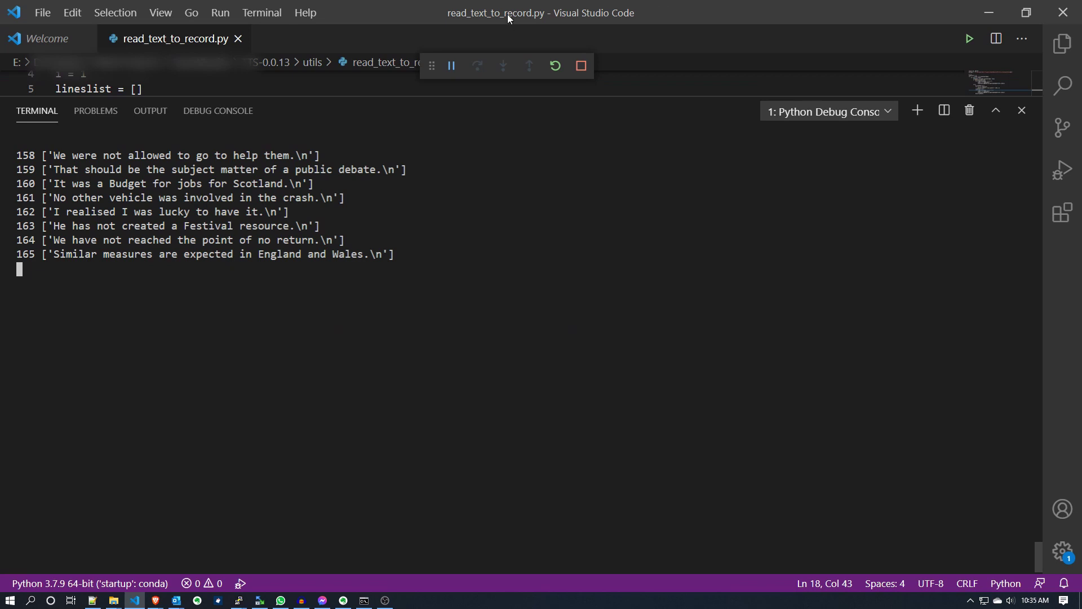
# Switch back to Audacity and cut the recorded clip's silence: the lead-in up to about 0.726 s and the tail from about 2.377 s
pyautogui.hotkey('alt', 'Tab')
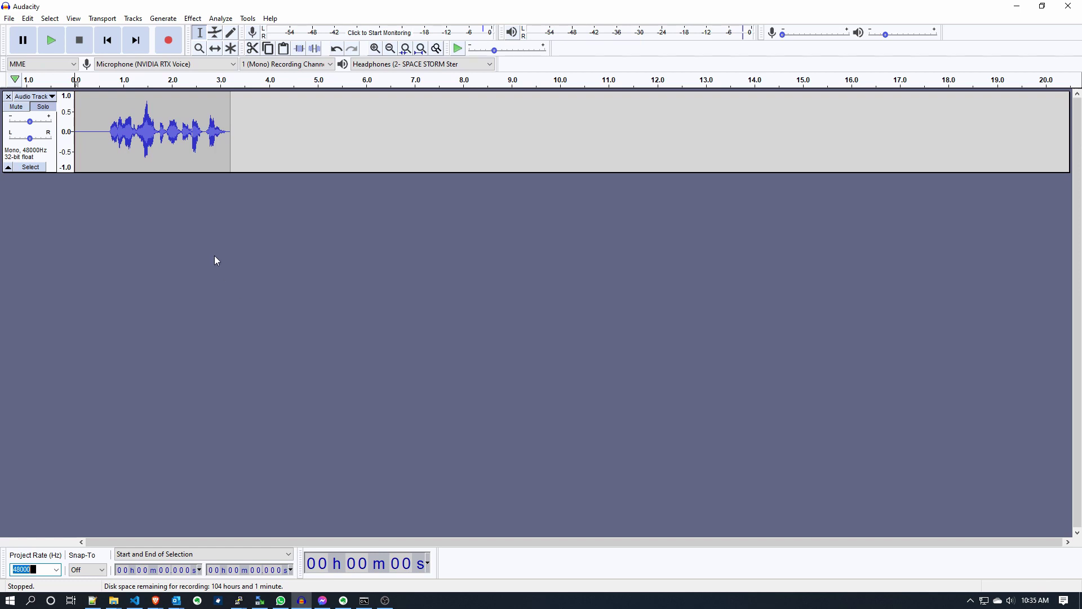
pyautogui.hotkey('ctrl', '1')
pyautogui.hotkey('ctrl', '1')
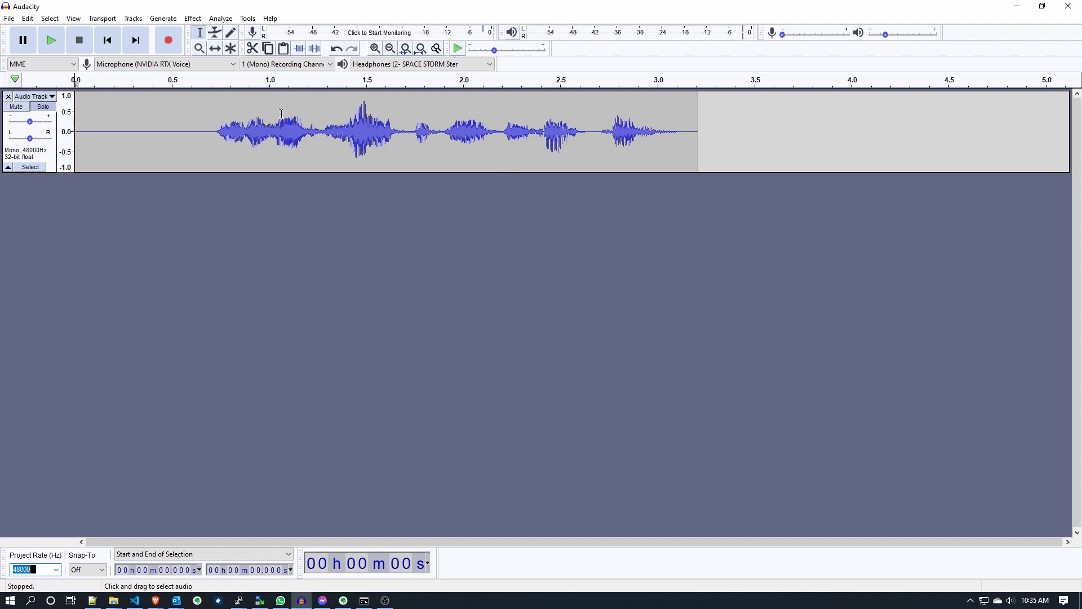
pyautogui.click(218, 94)
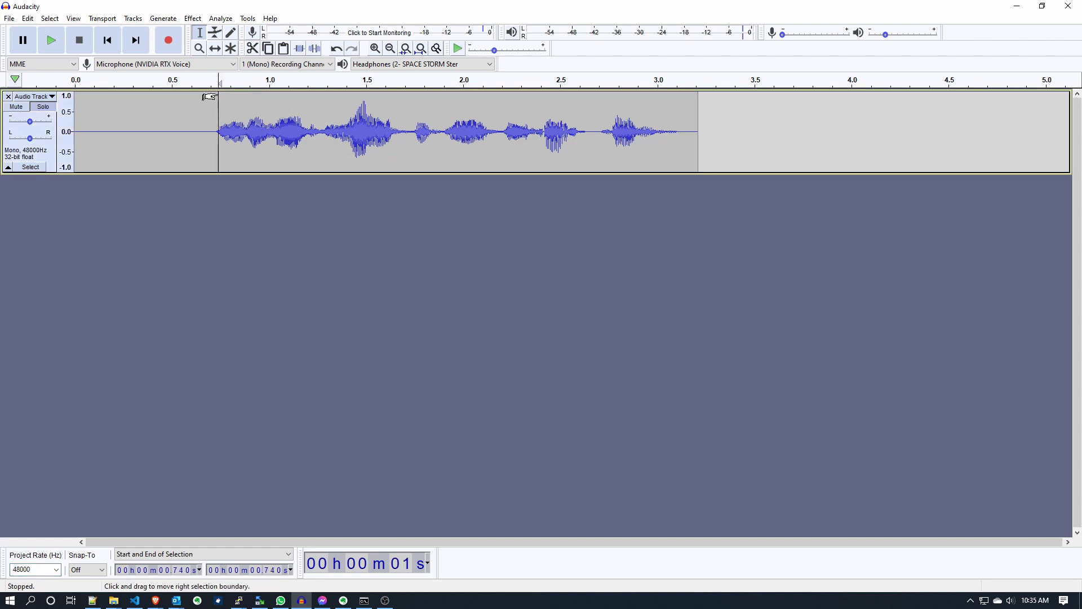
pyautogui.click(217, 93)
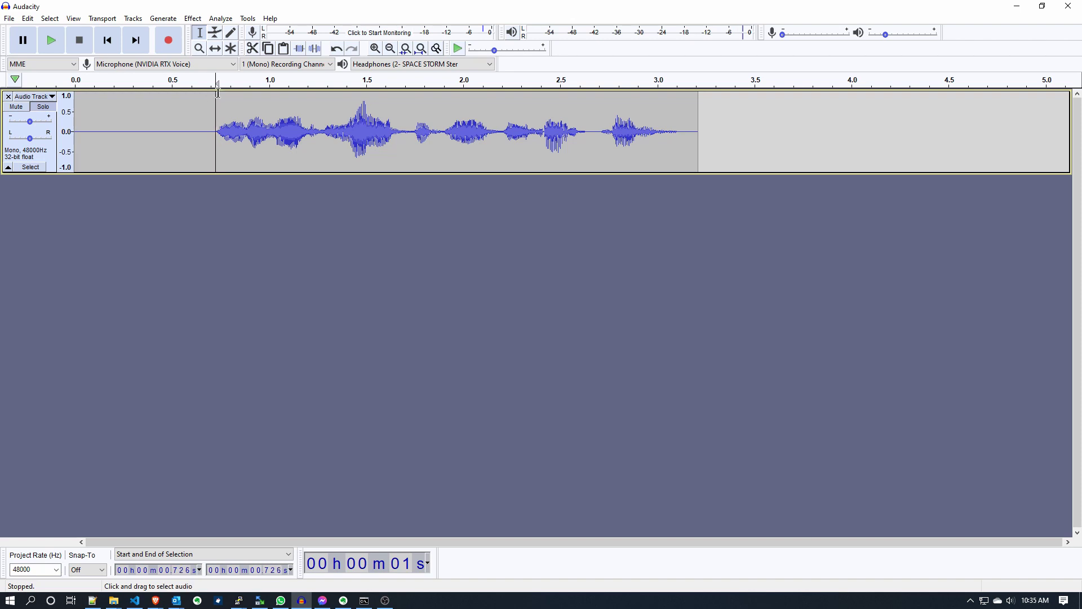
pyautogui.hotkey('shift', 'Home')
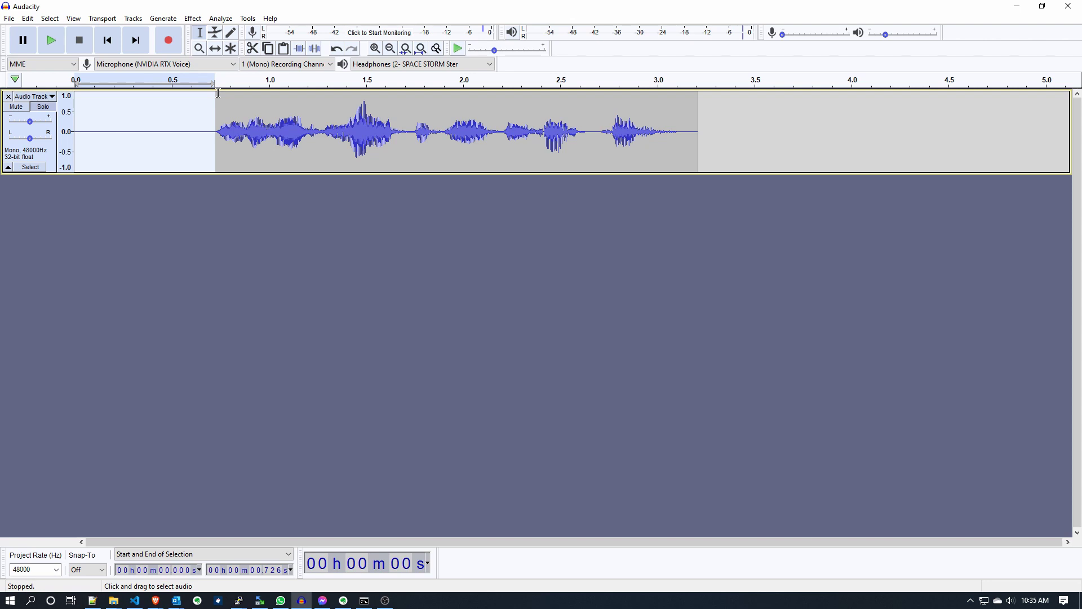
pyautogui.press('Delete')
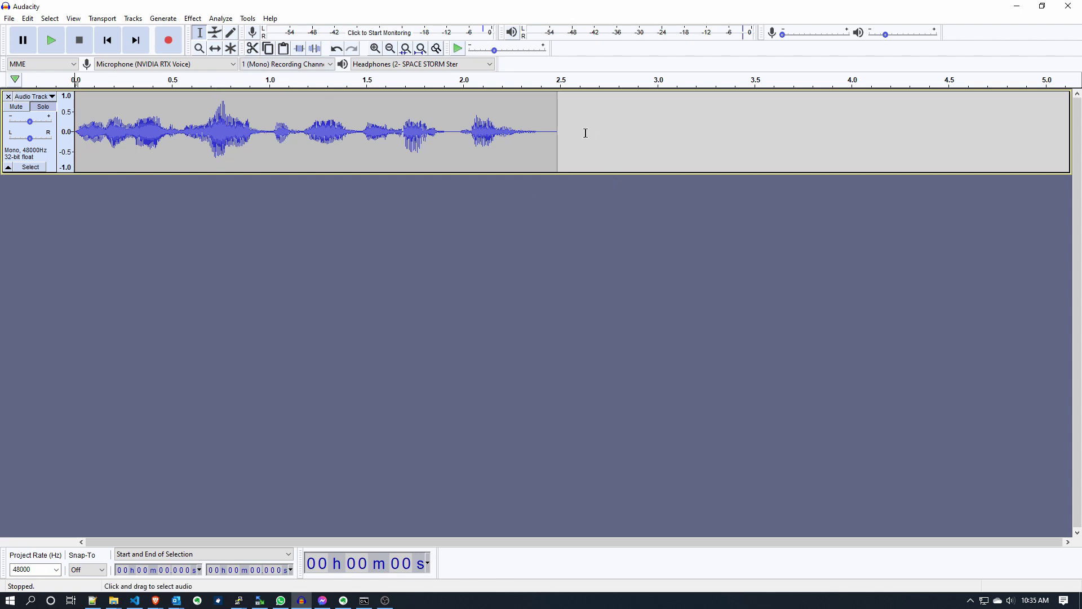
pyautogui.moveTo(587, 130); pyautogui.dragTo(537, 131)
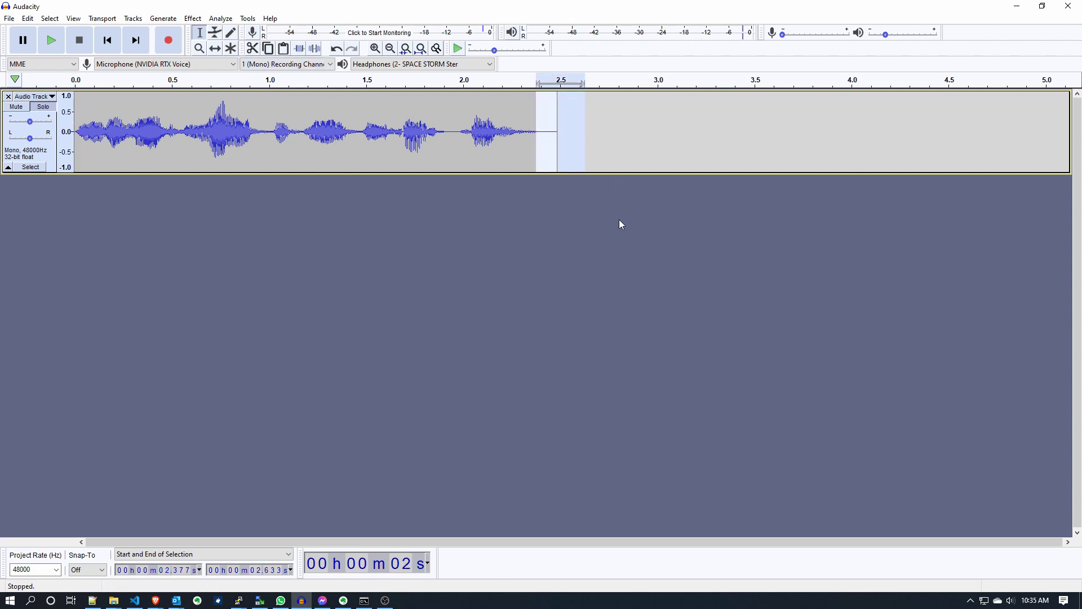
pyautogui.press('Delete')
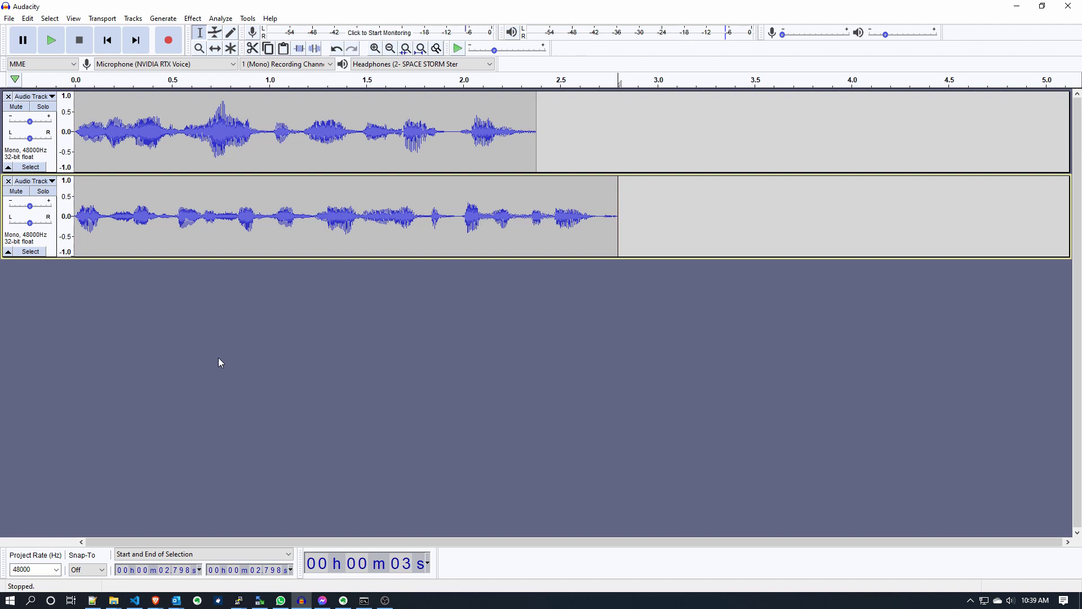
# Export the tracks as separate WAV files to the output folder, using Signed 16-bit PCM encoding and the file name prefix p001_
pyautogui.press('shift')
pyautogui.hotkey('ctrl', 'shift', 'l')
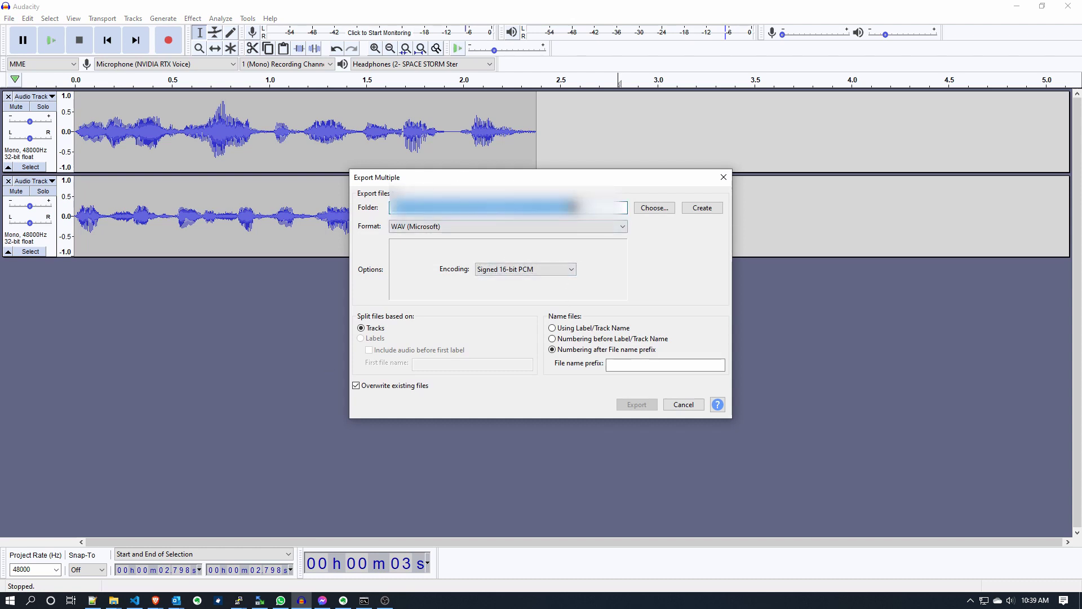
pyautogui.click(638, 367)
pyautogui.write('p')
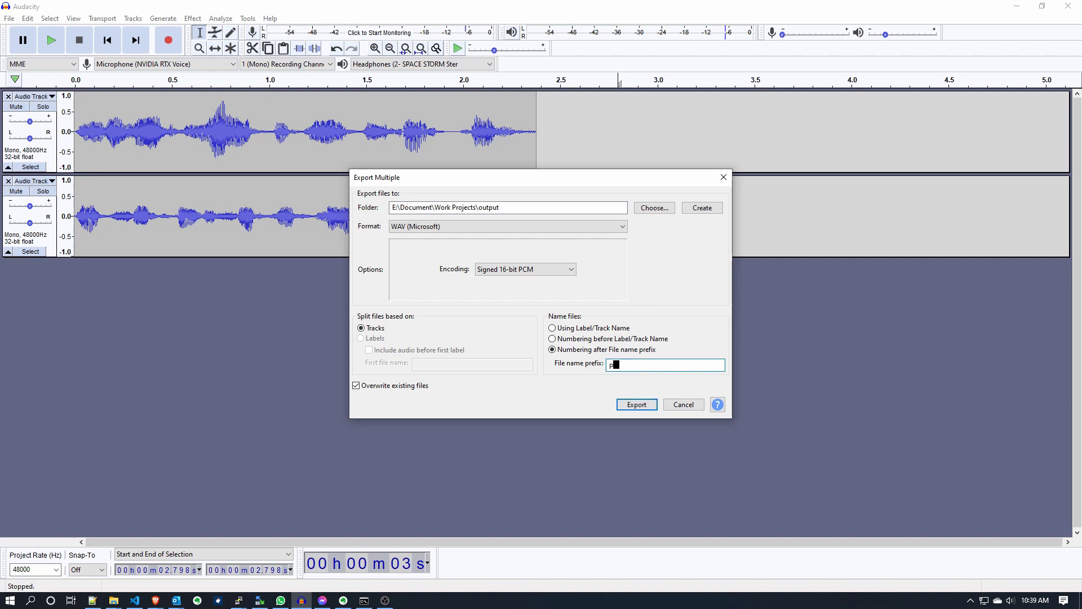
pyautogui.write('001_')
pyautogui.click(530, 270)
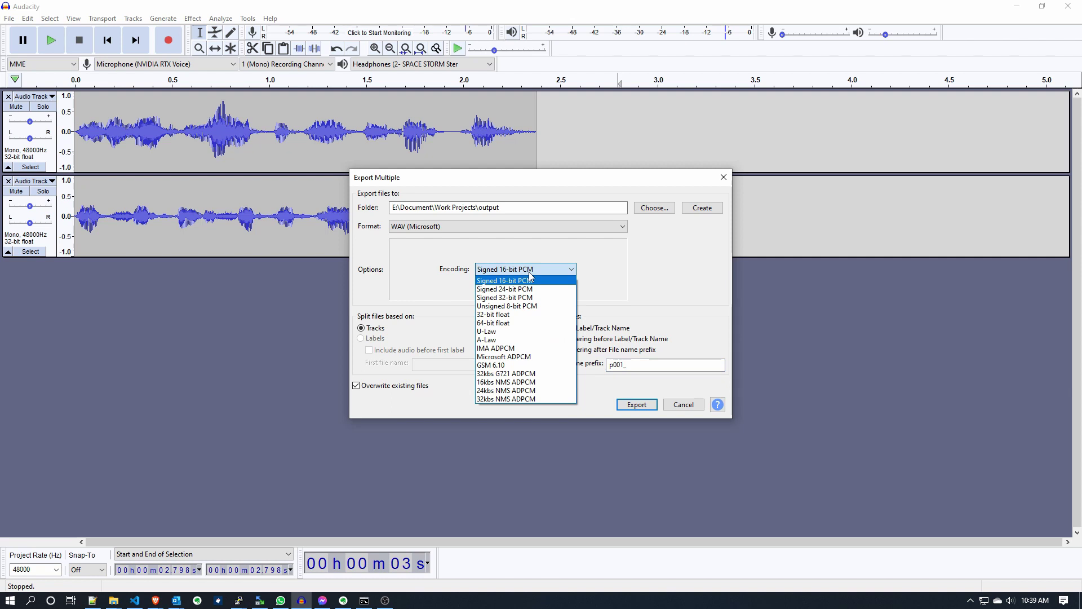
pyautogui.click(530, 275)
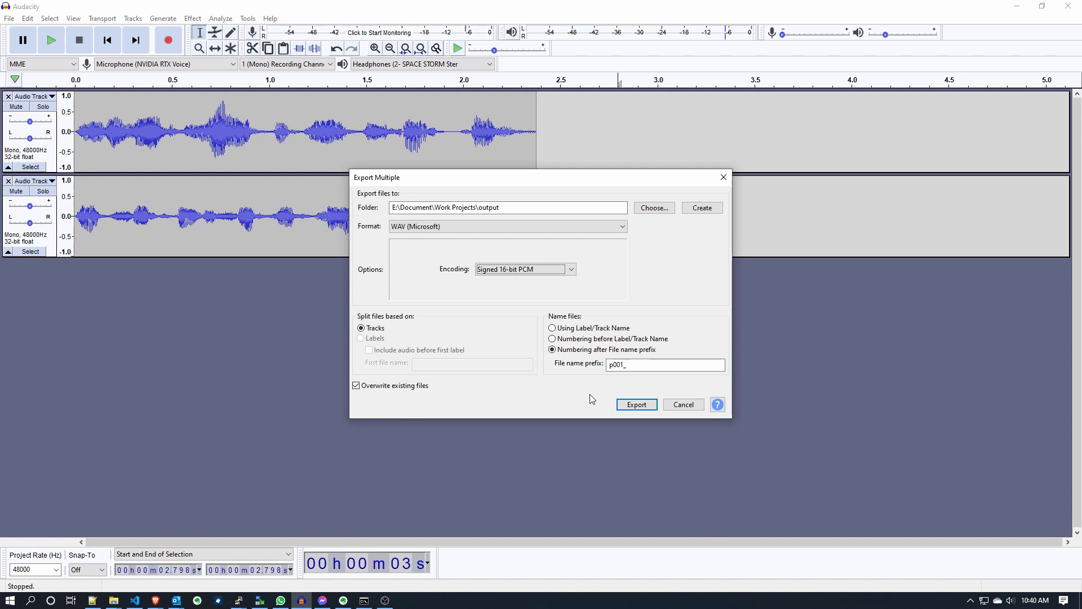
pyautogui.click(644, 406)
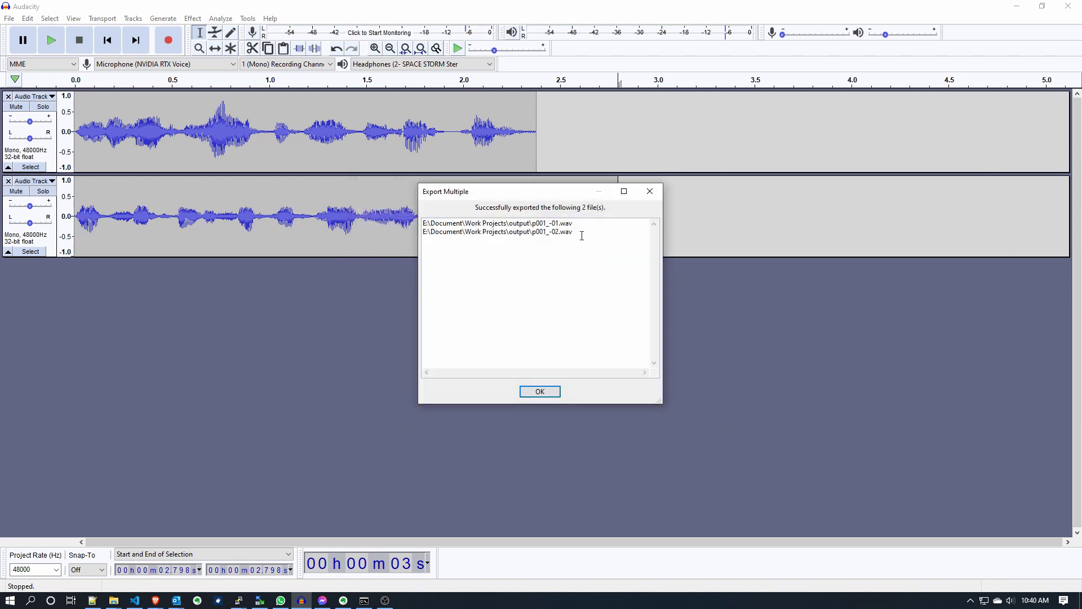
pyautogui.click(541, 392)
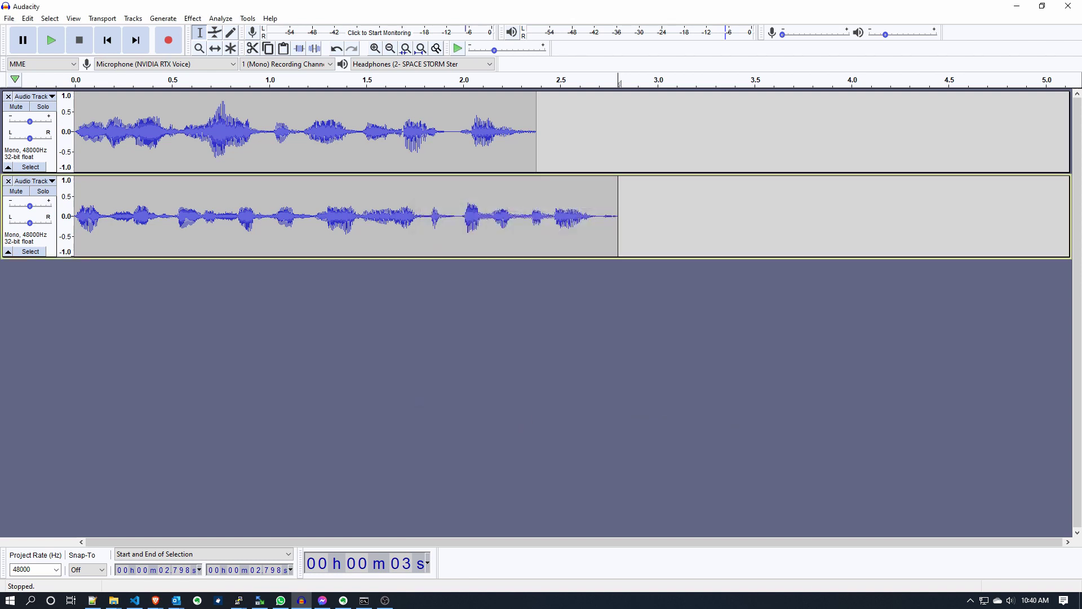
# Switch to the output folder in File Explorer and move its window to inspect the exported WAV files
pyautogui.moveTo(635, 303); pyautogui.dragTo(464, 244)
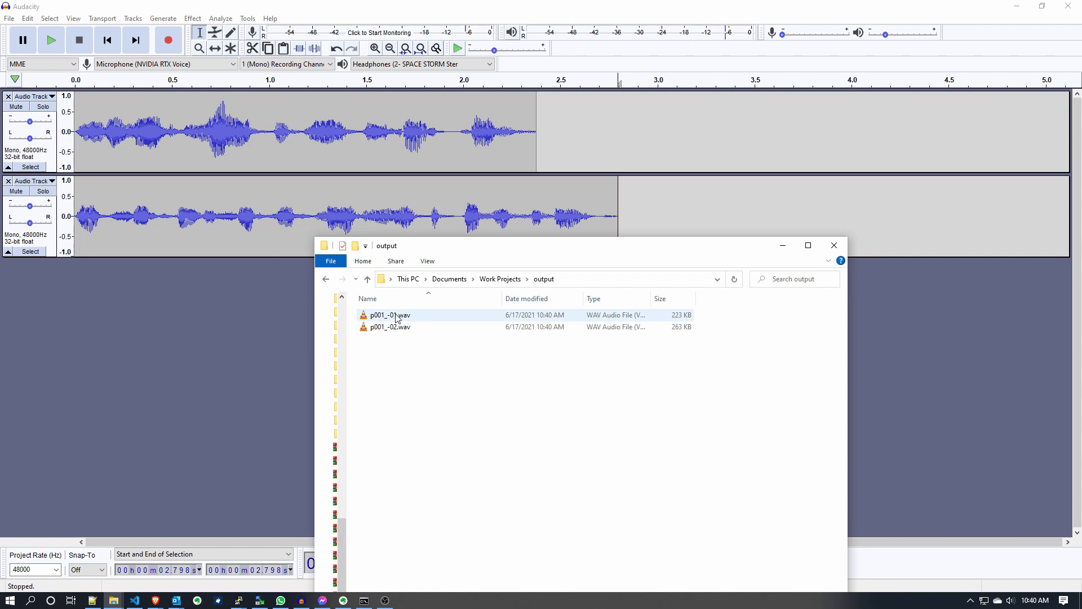